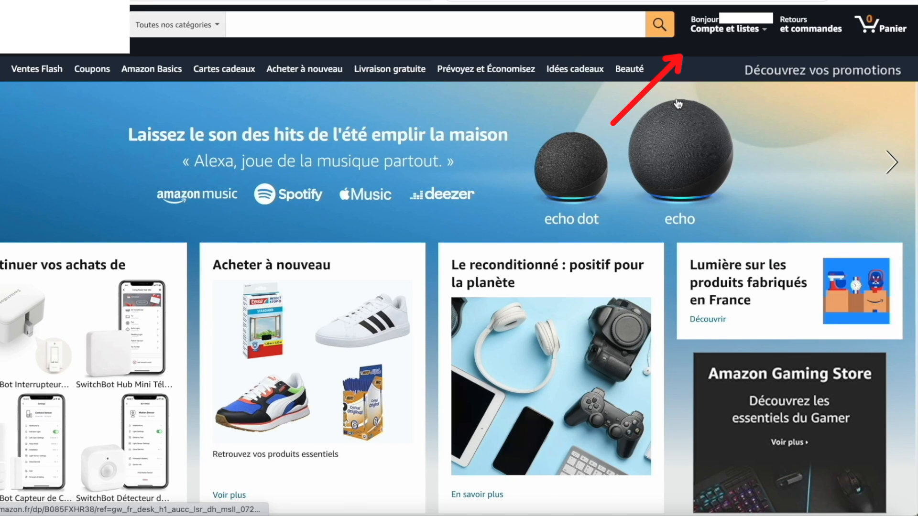
Step: Open the Prime section of the account page and expand the membership update and cancellation options
{"action": "mouse_move", "coordinate": [762, 37]}
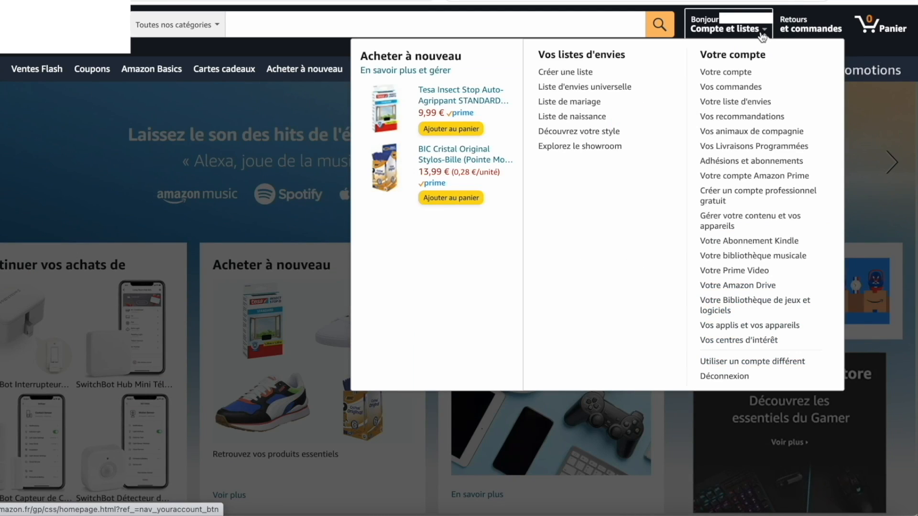
{"action": "left_click", "coordinate": [747, 75]}
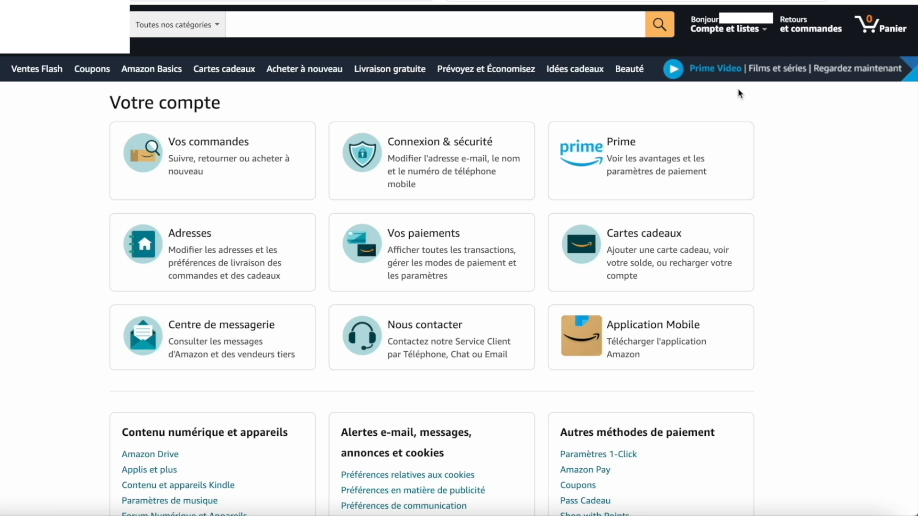
{"action": "left_click", "coordinate": [656, 169]}
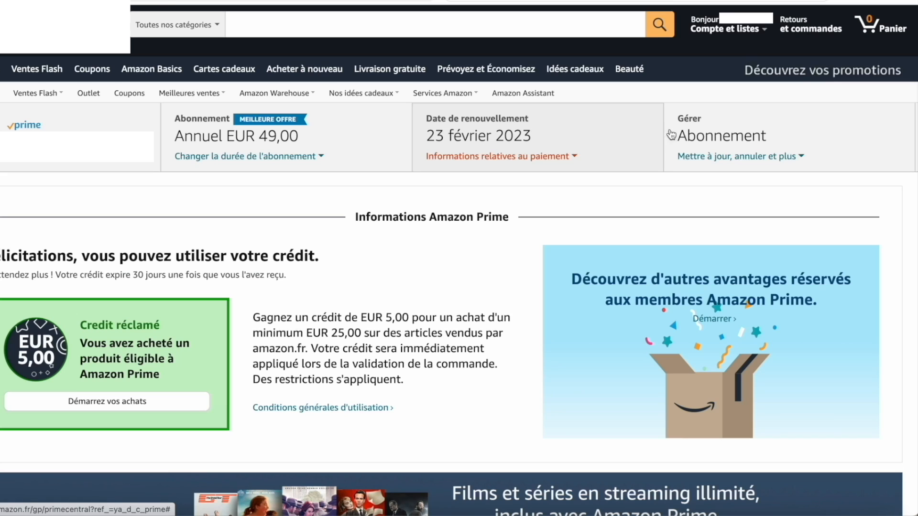
{"action": "left_click", "coordinate": [796, 135]}
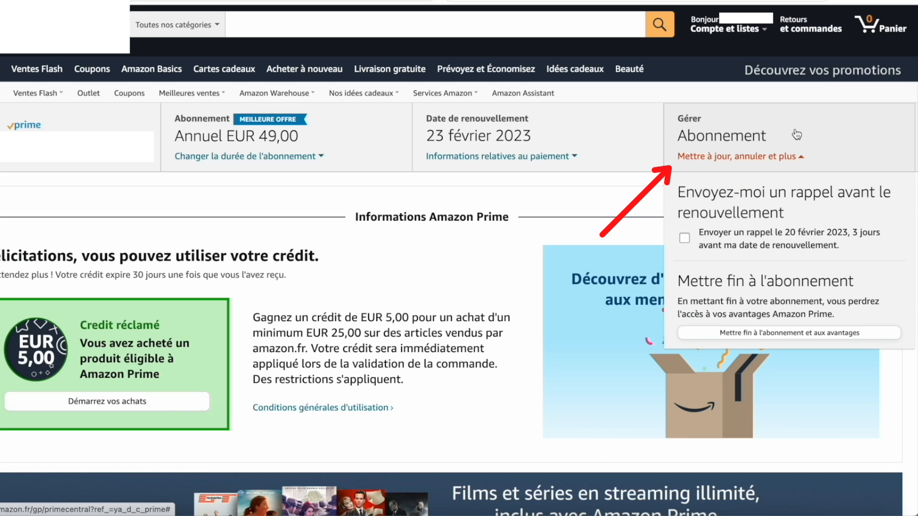
Step: Request to end the annual Prime membership and its benefits, continuing to the cancellation confirmation page, and check the next billing date
{"action": "scroll", "coordinate": [796, 135], "scroll_direction": "down", "scroll_amount": 1}
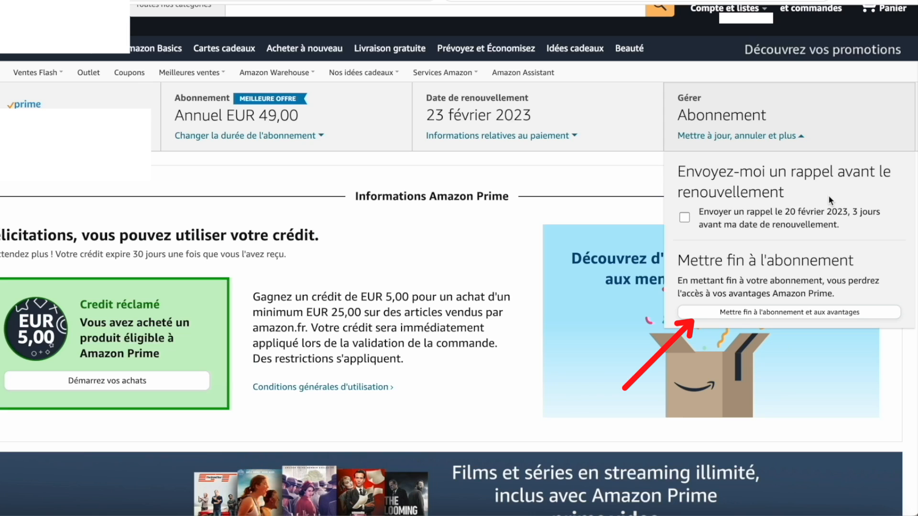
{"action": "left_click", "coordinate": [757, 313]}
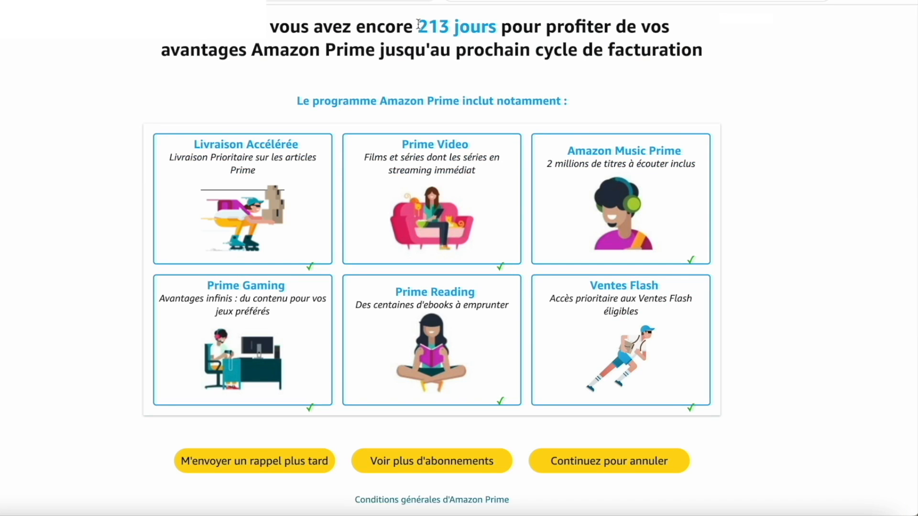
{"action": "left_click_drag", "start_coordinate": [418, 24], "coordinate": [498, 23]}
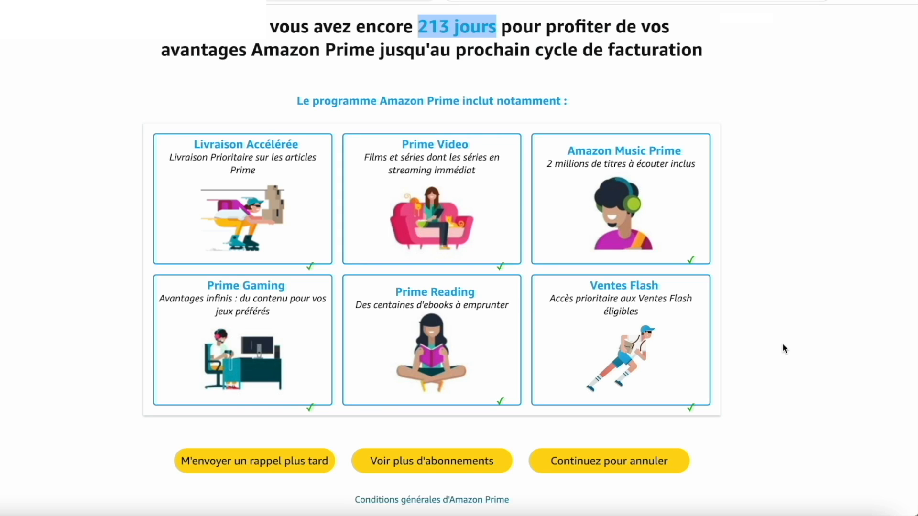
{"action": "left_click", "coordinate": [617, 464]}
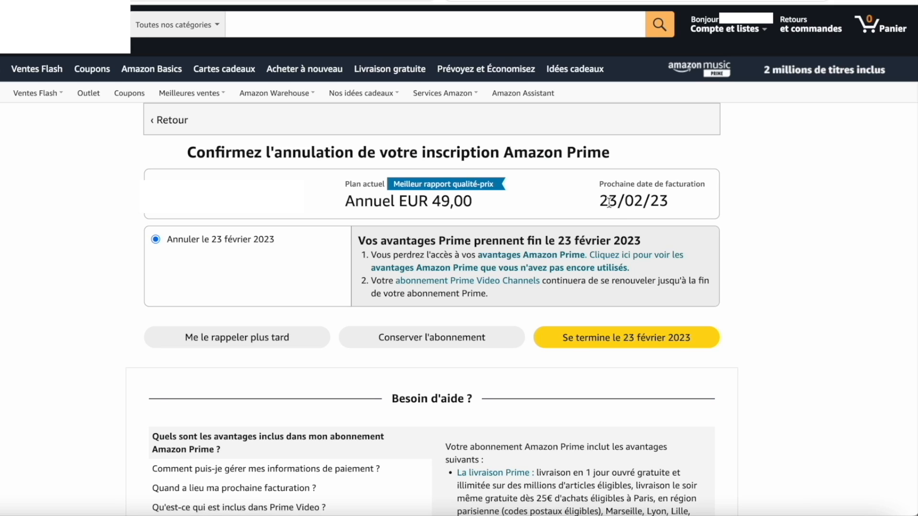
{"action": "left_click_drag", "start_coordinate": [597, 205], "coordinate": [671, 203]}
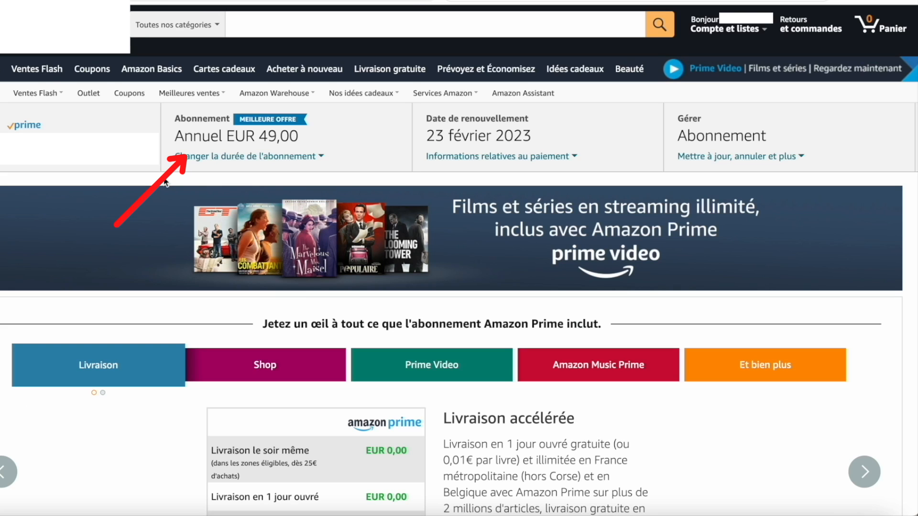
Step: Examine the monthly and annual plan choices for changing the Prime membership's duration
{"action": "left_click", "coordinate": [308, 157]}
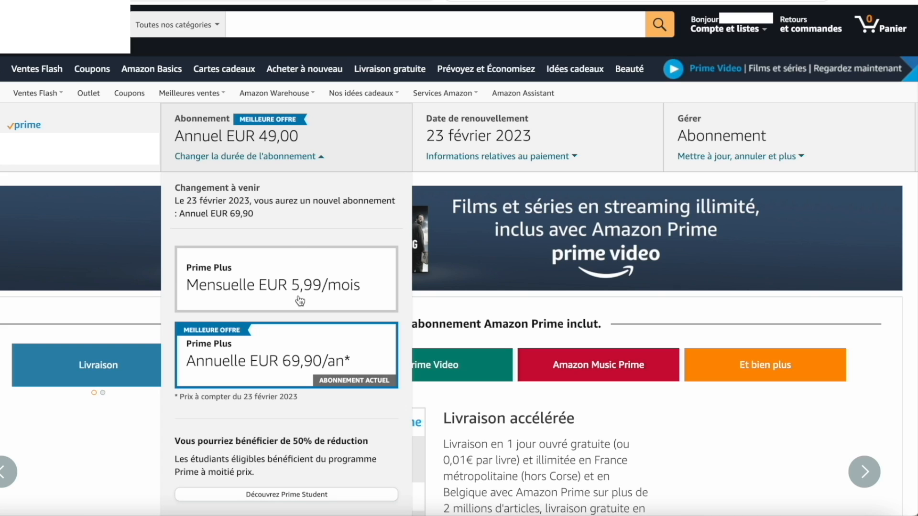
{"action": "left_click", "coordinate": [126, 180]}
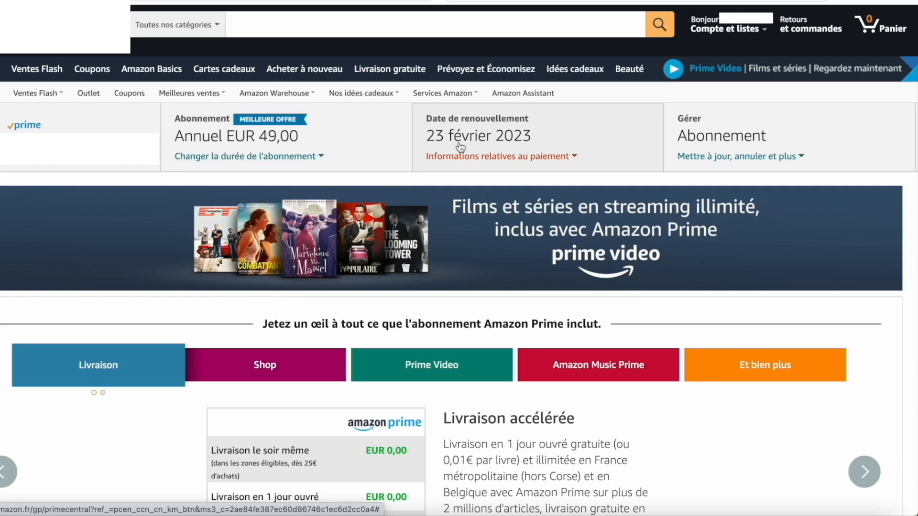
{"action": "left_click", "coordinate": [350, 141]}
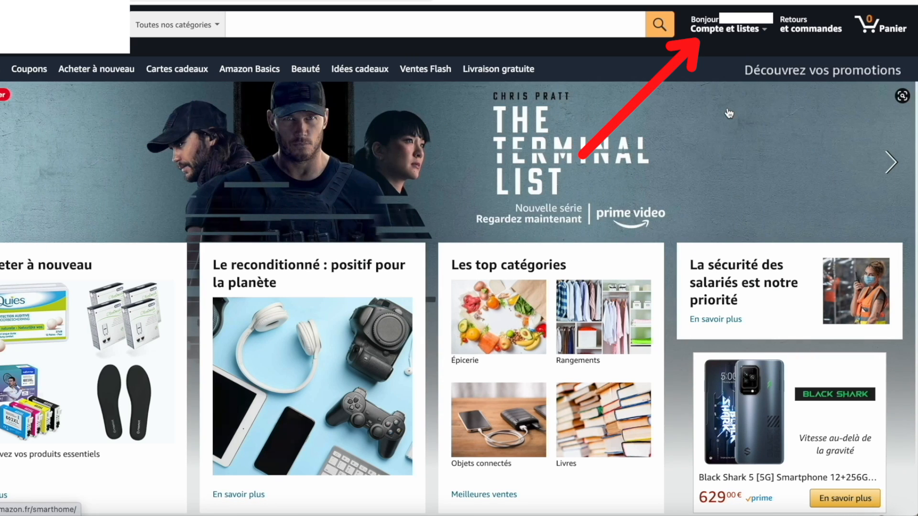
Step: In the account's Prime membership management options, enable the renewal reminder for 22 août 2022
{"action": "mouse_move", "coordinate": [725, 29]}
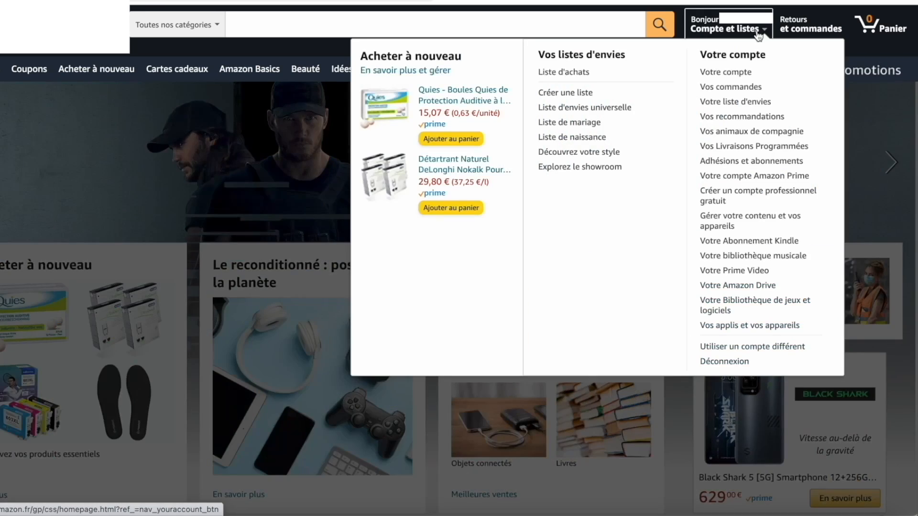
{"action": "left_click", "coordinate": [738, 74]}
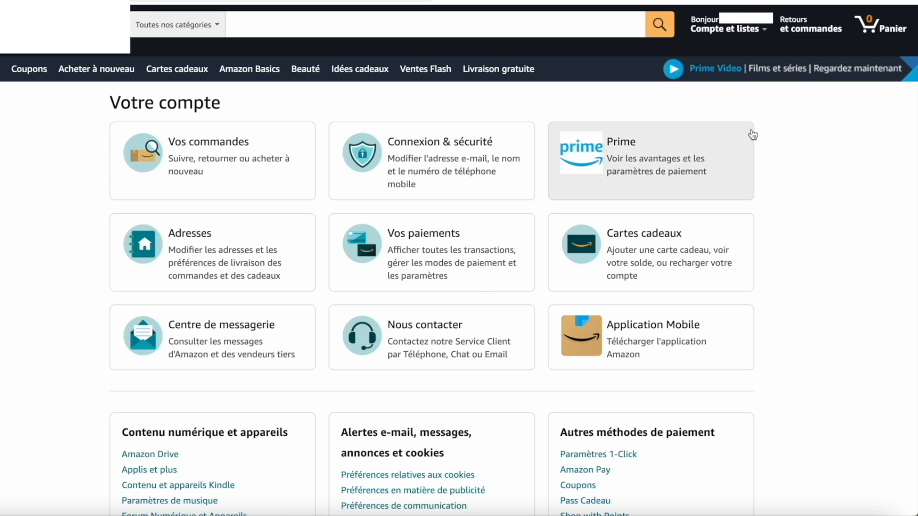
{"action": "left_click", "coordinate": [692, 158]}
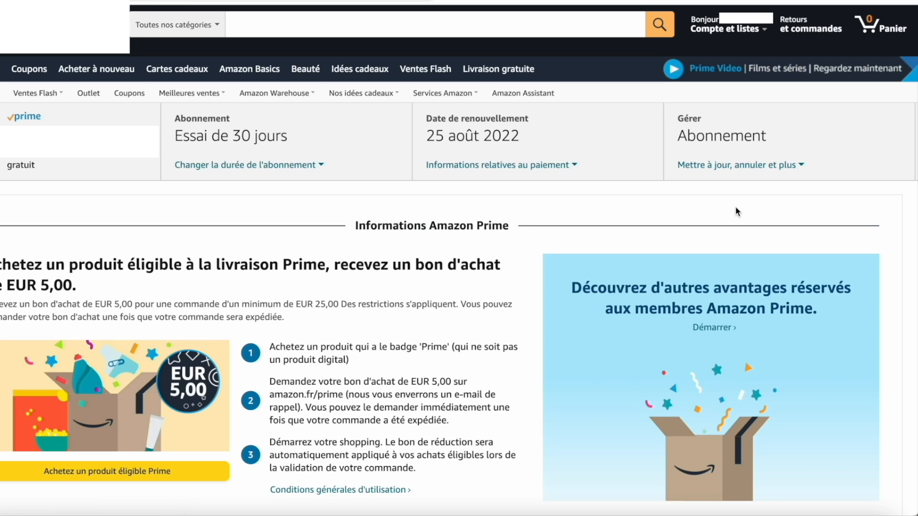
{"action": "left_click", "coordinate": [726, 136]}
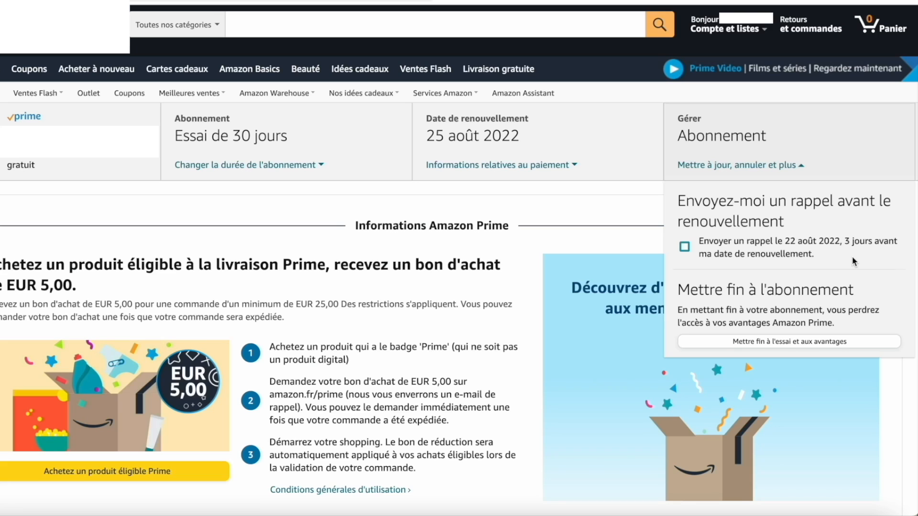
{"action": "left_click", "coordinate": [852, 256]}
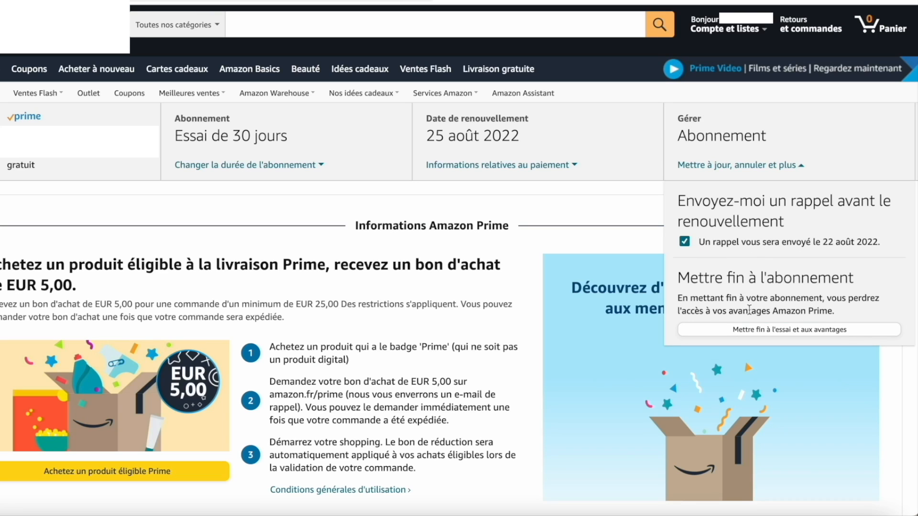
Step: End the 30-day Prime trial and its benefits, continuing through the cancellation and confirming that it ends on 25 août 2022
{"action": "left_click", "coordinate": [762, 335]}
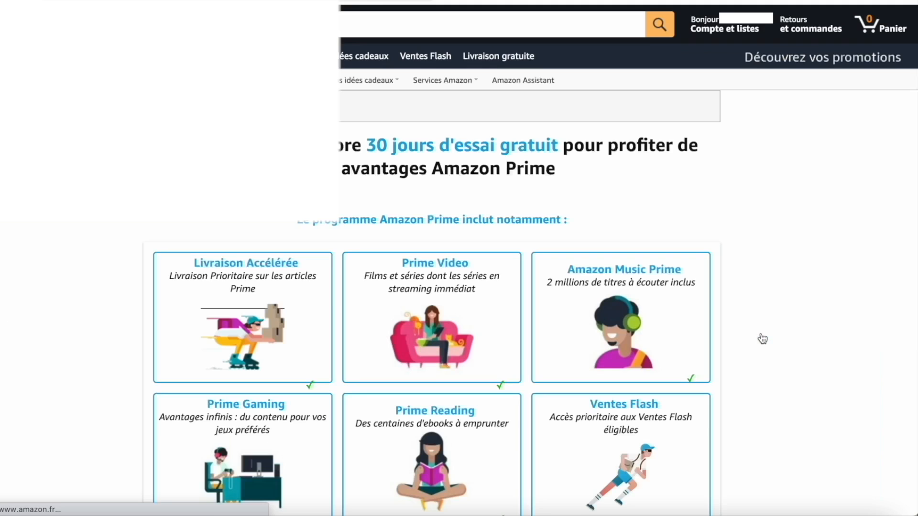
{"action": "scroll", "coordinate": [762, 338], "scroll_direction": "down", "scroll_amount": 6}
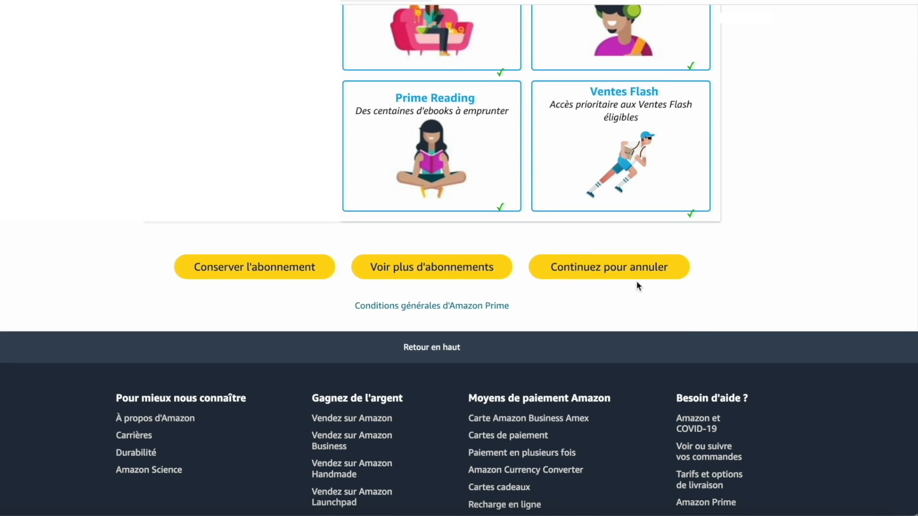
{"action": "left_click", "coordinate": [617, 271]}
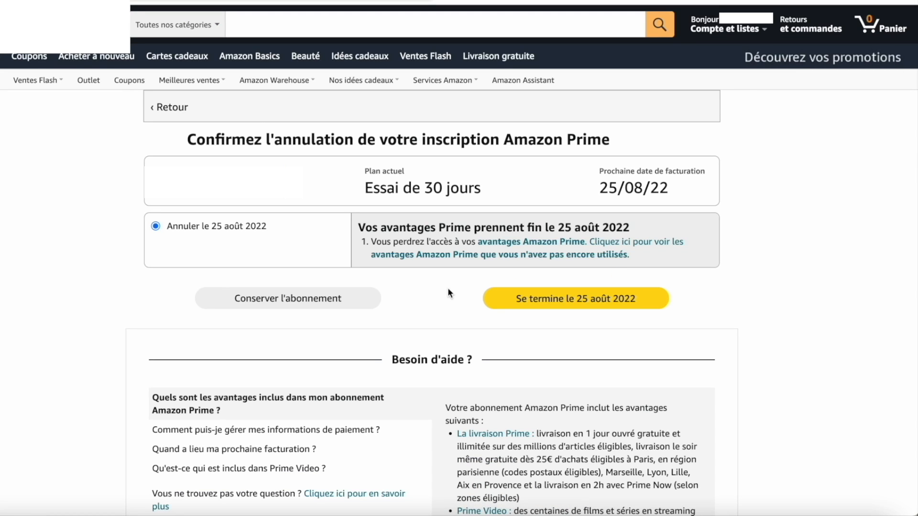
{"action": "scroll", "coordinate": [488, 138], "scroll_direction": "up", "scroll_amount": 1}
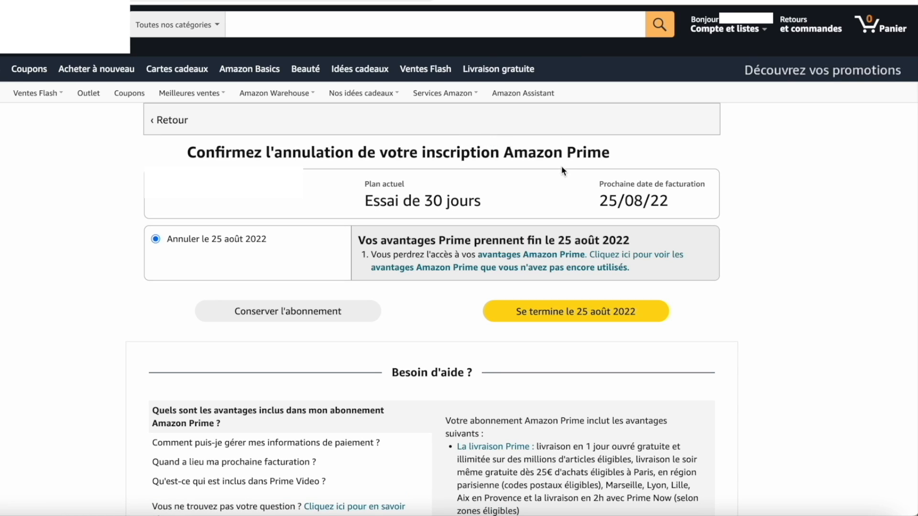
{"action": "left_click_drag", "start_coordinate": [472, 201], "coordinate": [367, 202]}
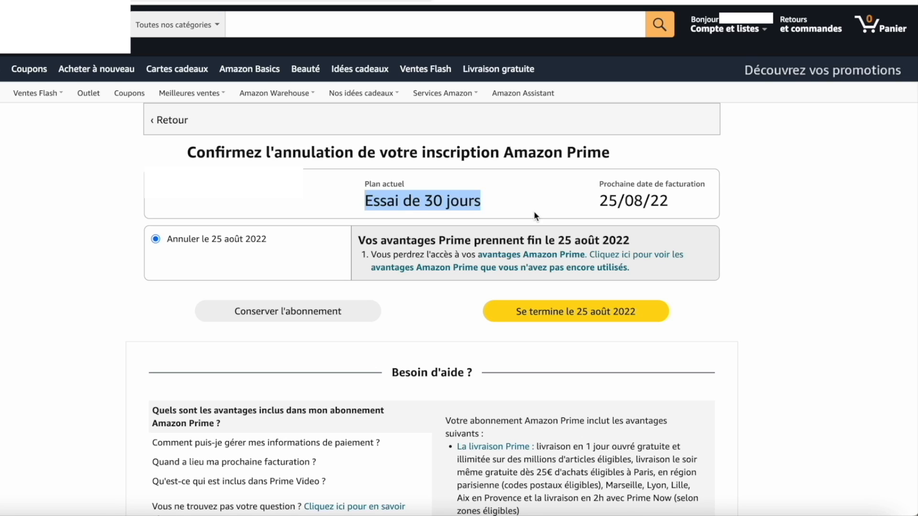
{"action": "left_click", "coordinate": [557, 313]}
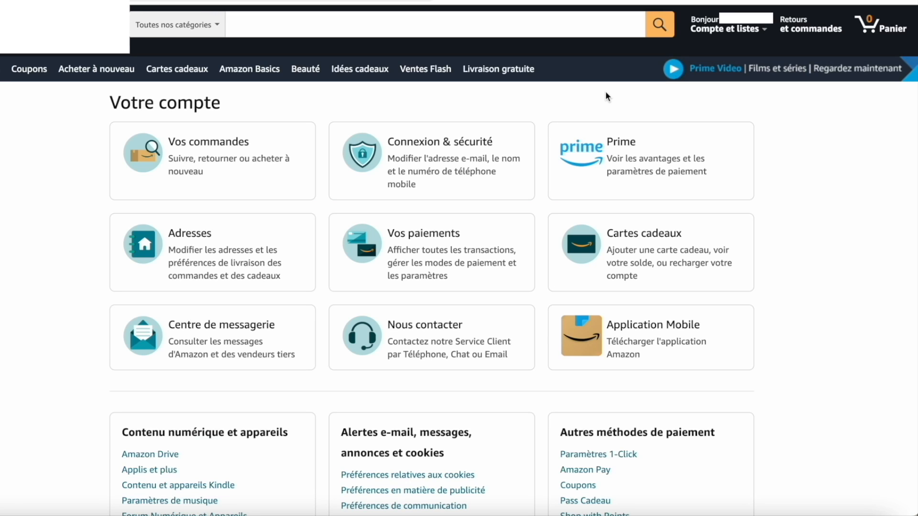
Step: Go to the customer service contact page from the account page and choose "Prime et autres" as the reason for help
{"action": "mouse_move", "coordinate": [725, 28]}
{"action": "left_click", "coordinate": [725, 73]}
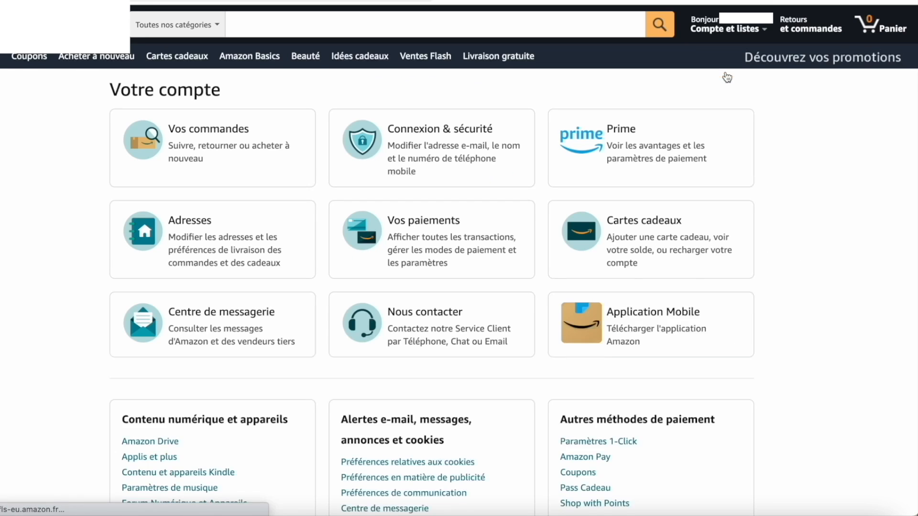
{"action": "left_click", "coordinate": [456, 341]}
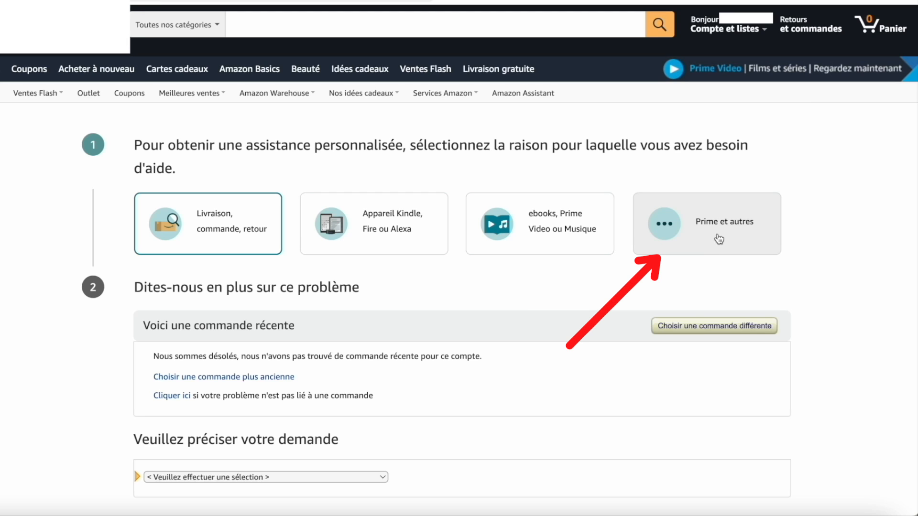
{"action": "left_click", "coordinate": [699, 240]}
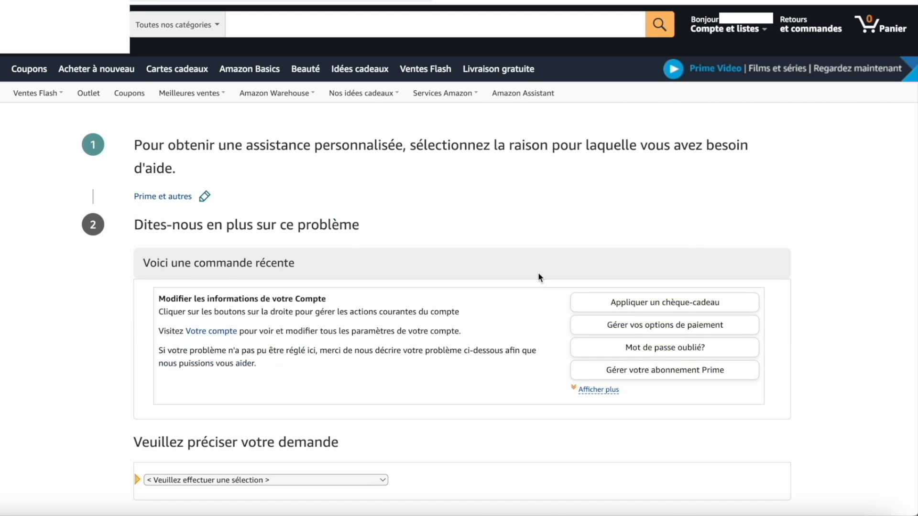
Step: Specify the request as Prime with the issue "Renouvellement automatique Prime"
{"action": "scroll", "coordinate": [538, 273], "scroll_direction": "down", "scroll_amount": 3}
{"action": "left_click", "coordinate": [300, 395]}
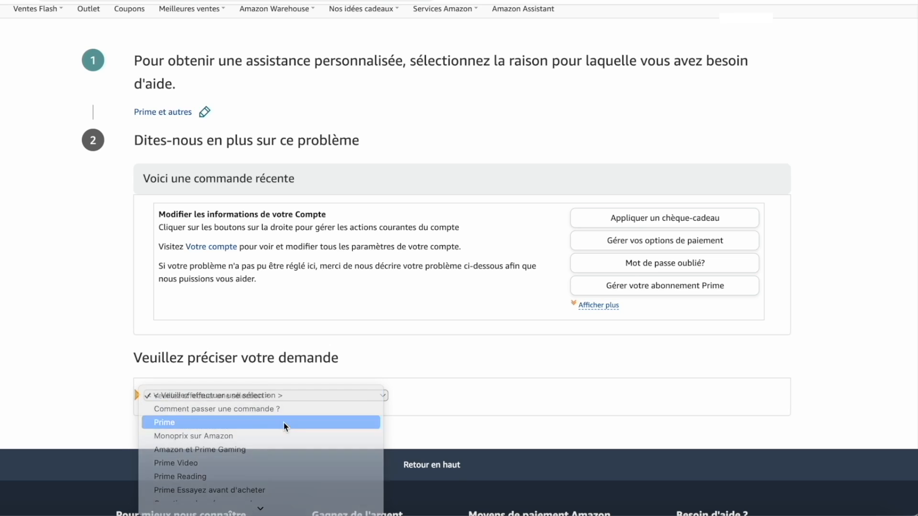
{"action": "left_click", "coordinate": [283, 423]}
{"action": "left_click", "coordinate": [280, 421]}
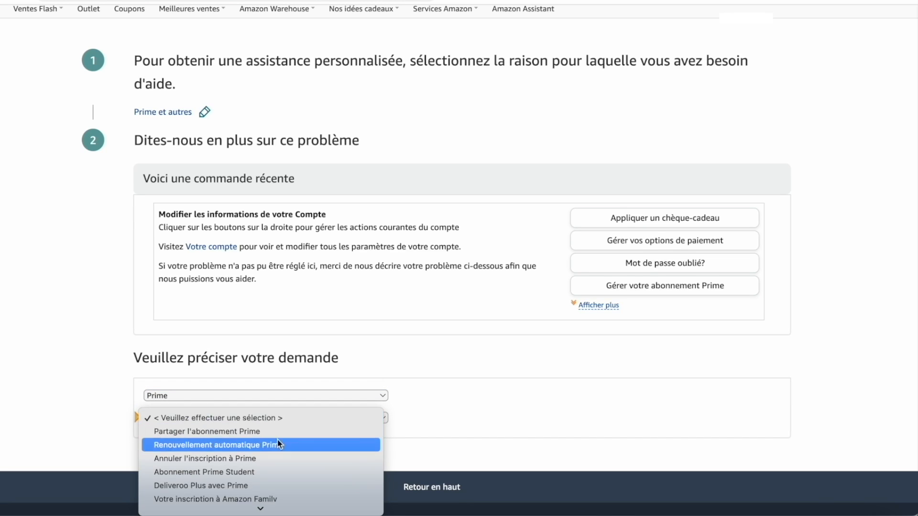
{"action": "left_click", "coordinate": [277, 440]}
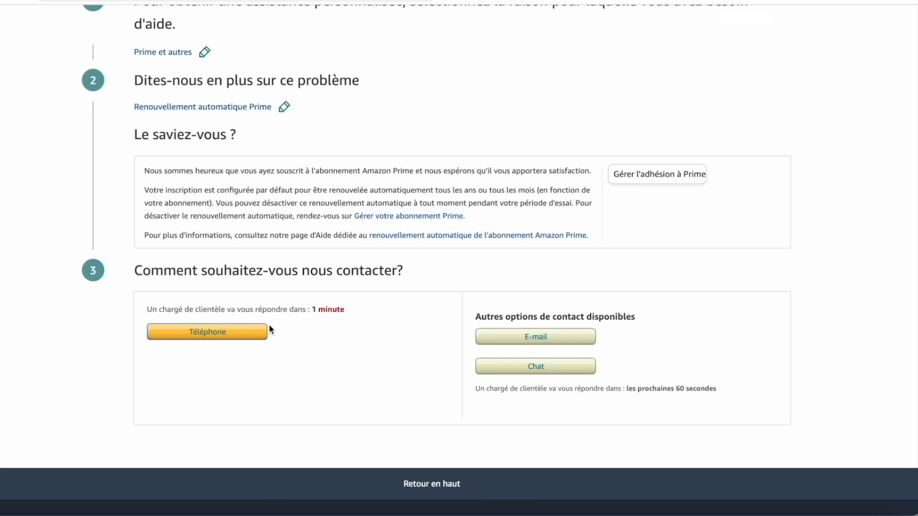
Step: Check the customer service response time and choose telephone contact to open the callback request form
{"action": "left_click_drag", "start_coordinate": [147, 310], "coordinate": [346, 312]}
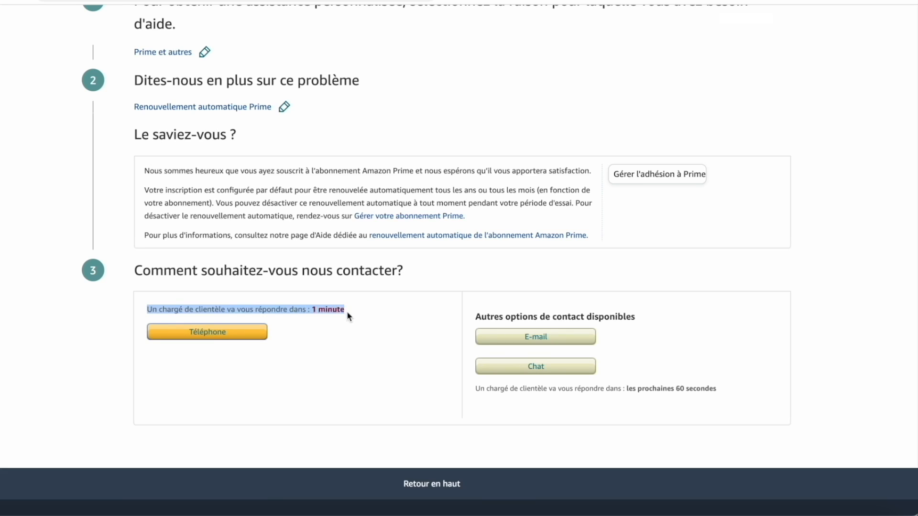
{"action": "left_click", "coordinate": [225, 334]}
{"action": "scroll", "coordinate": [324, 340], "scroll_direction": "up", "scroll_amount": 2}
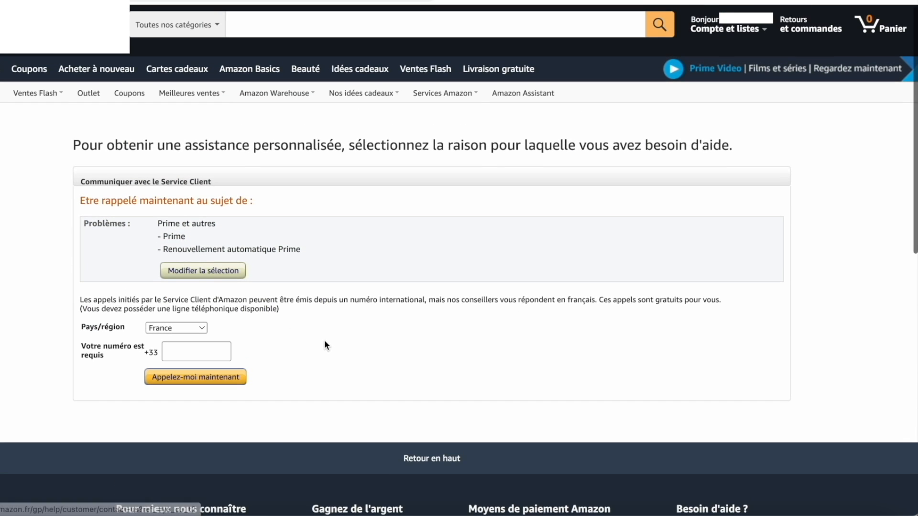